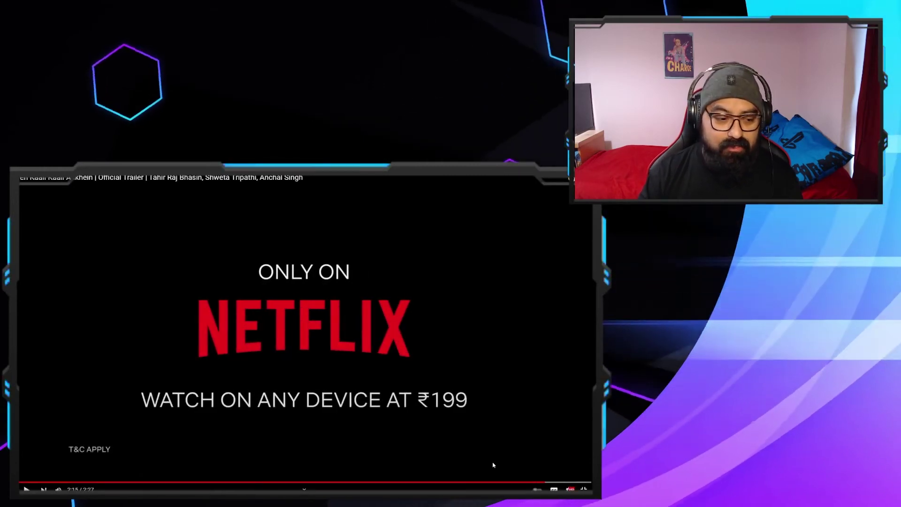
{"action": "left_click", "coordinate": [584, 490]}
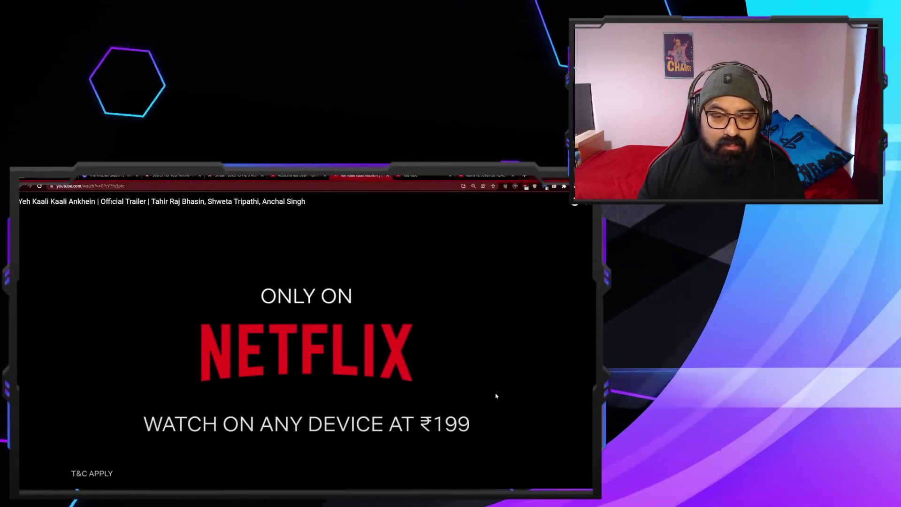